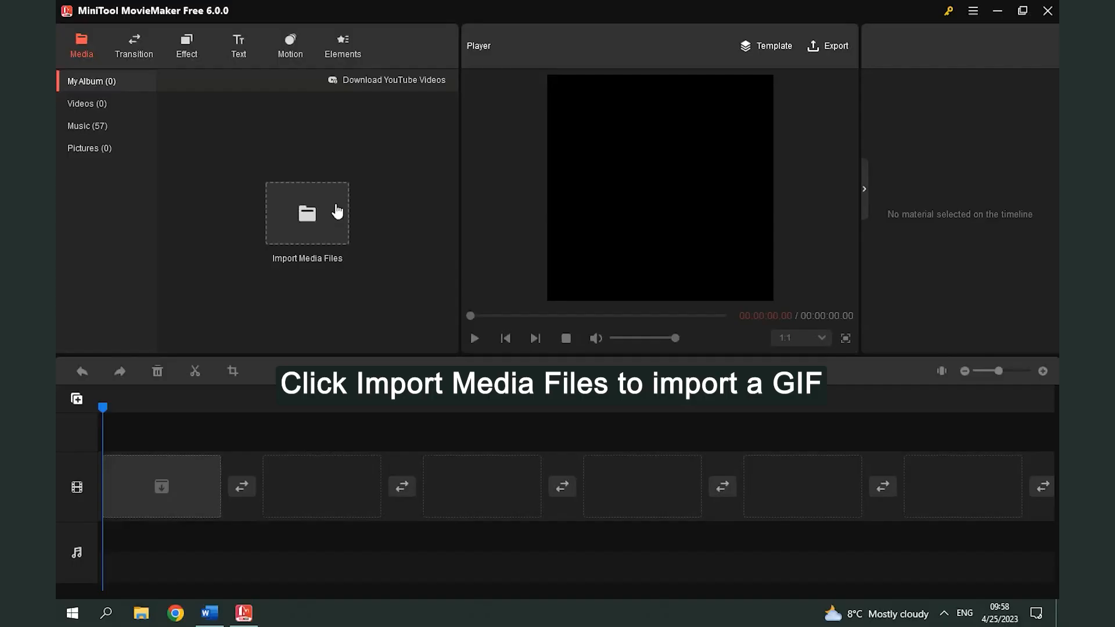
# Step: Import the My Movie GIF from the Desktop and place it at the start of the video track
pyautogui.click(337, 211)
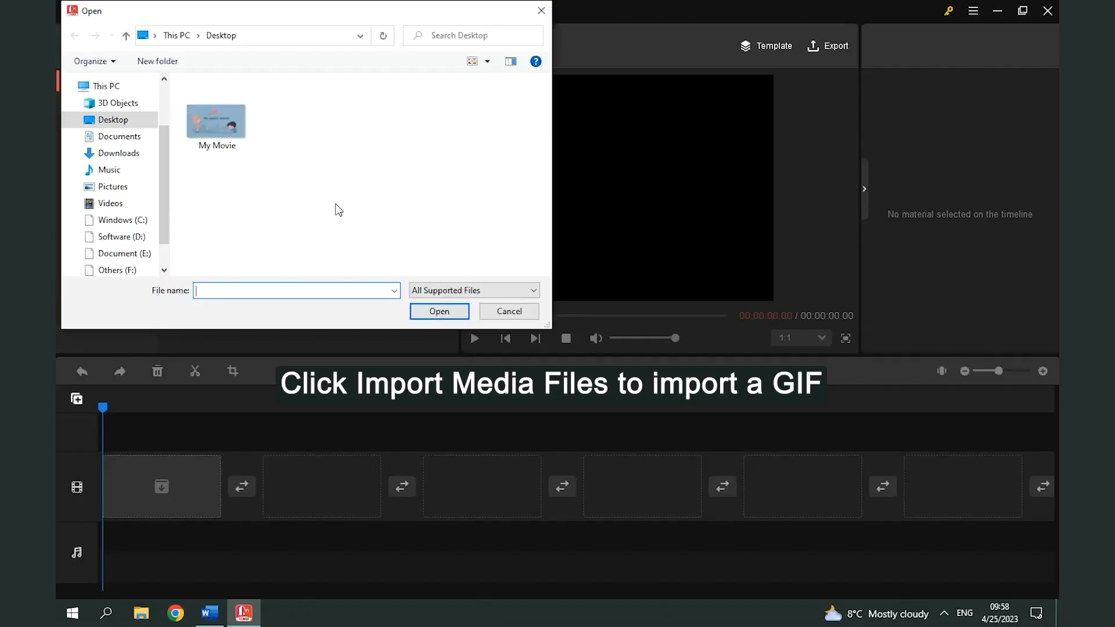
pyautogui.click(226, 140)
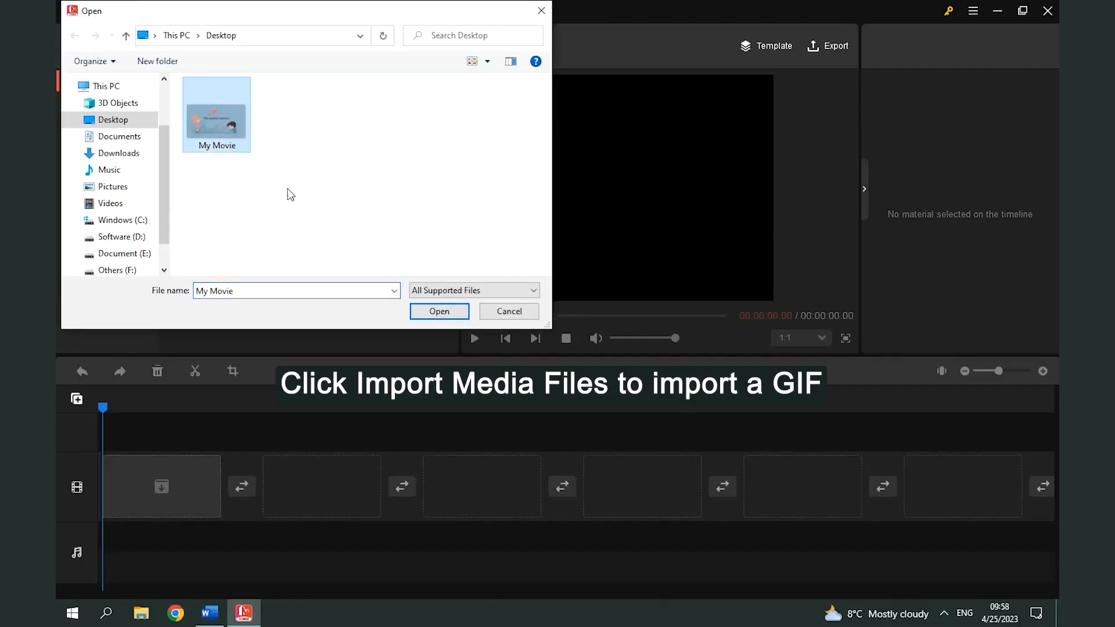
pyautogui.click(430, 311)
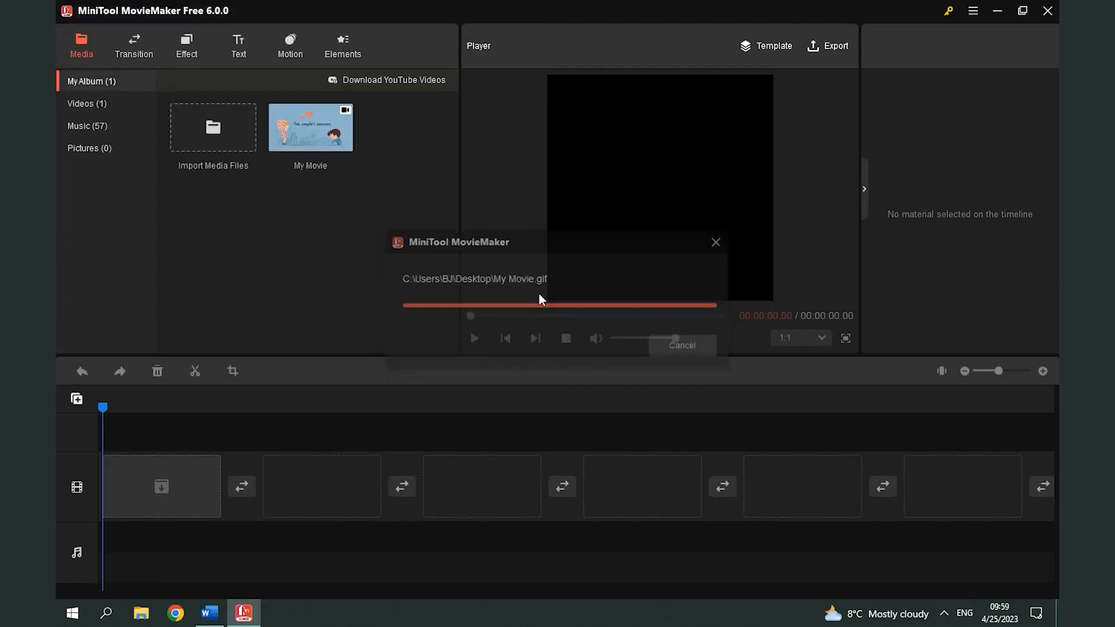
pyautogui.moveTo(337, 137); pyautogui.dragTo(201, 481)
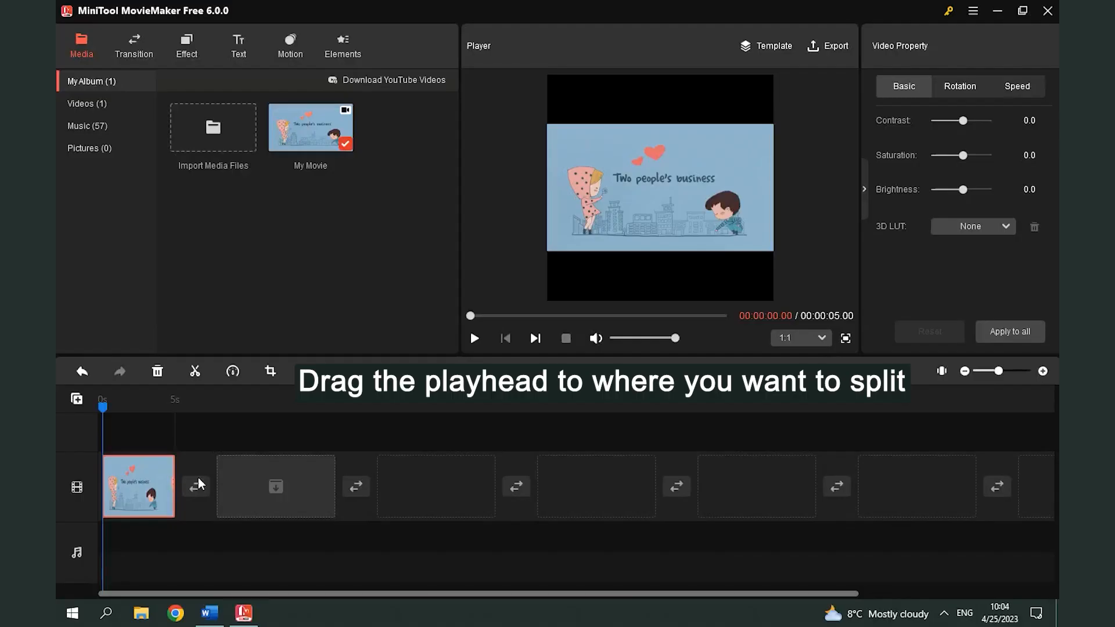
# Step: Quick Split the GIF clip at 00:00:00.05 and delete the short piece before the split
pyautogui.moveTo(102, 417); pyautogui.dragTo(105, 418)
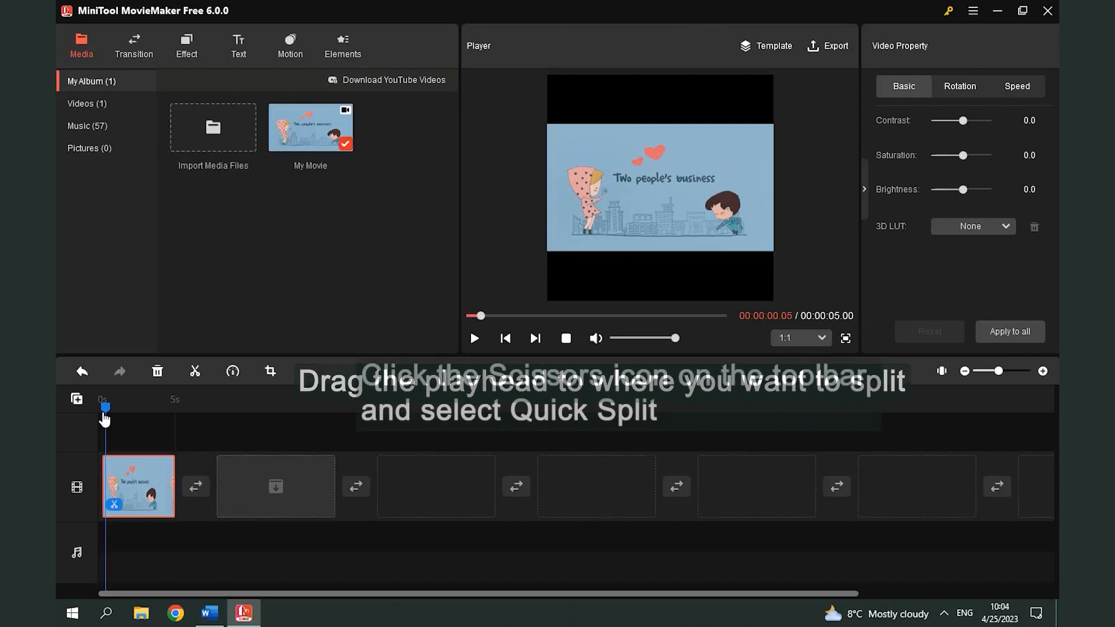
pyautogui.click(194, 375)
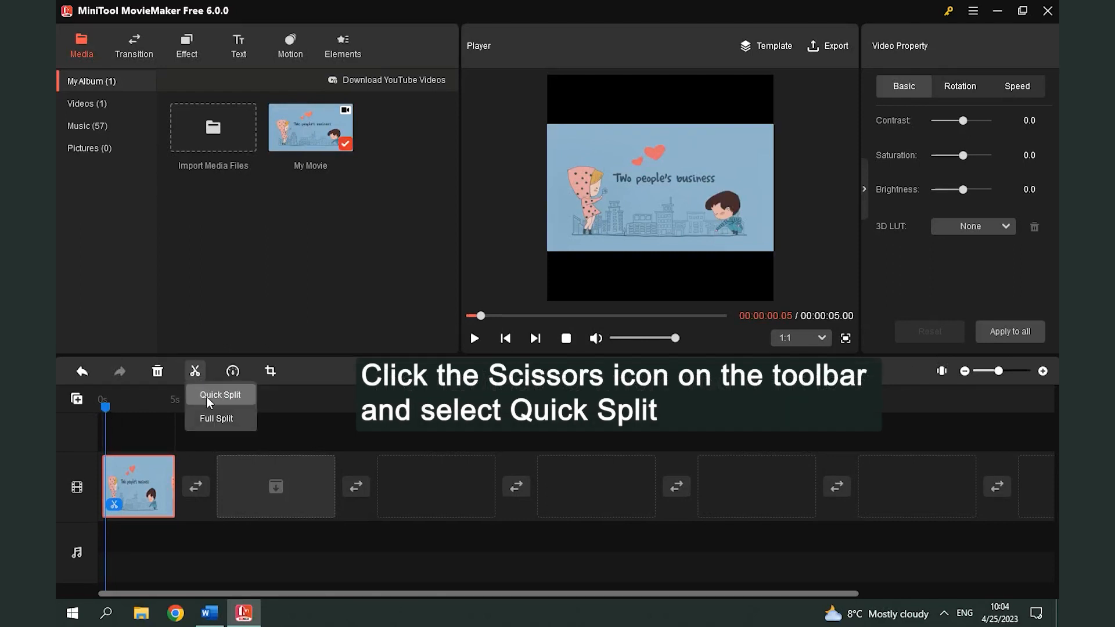
pyautogui.click(207, 396)
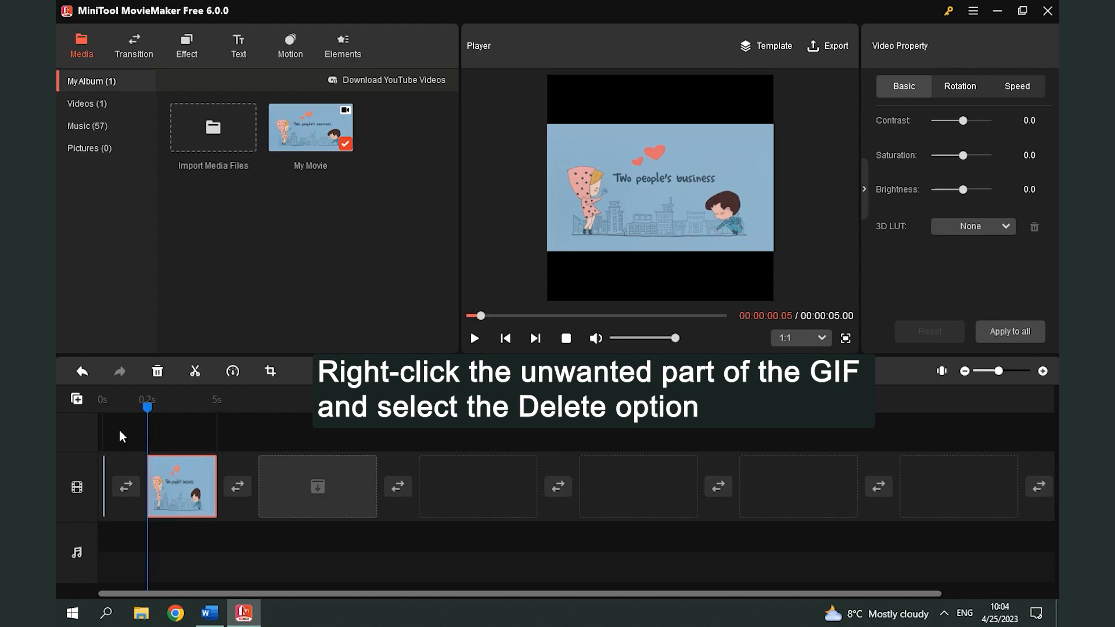
pyautogui.rightClick(103, 465)
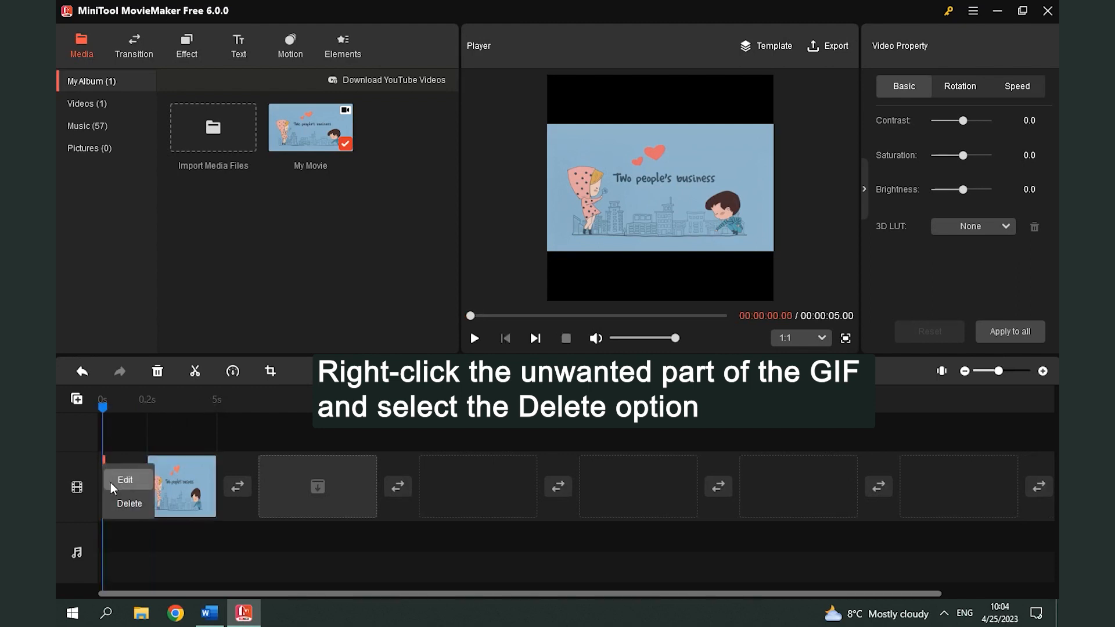
pyautogui.click(121, 504)
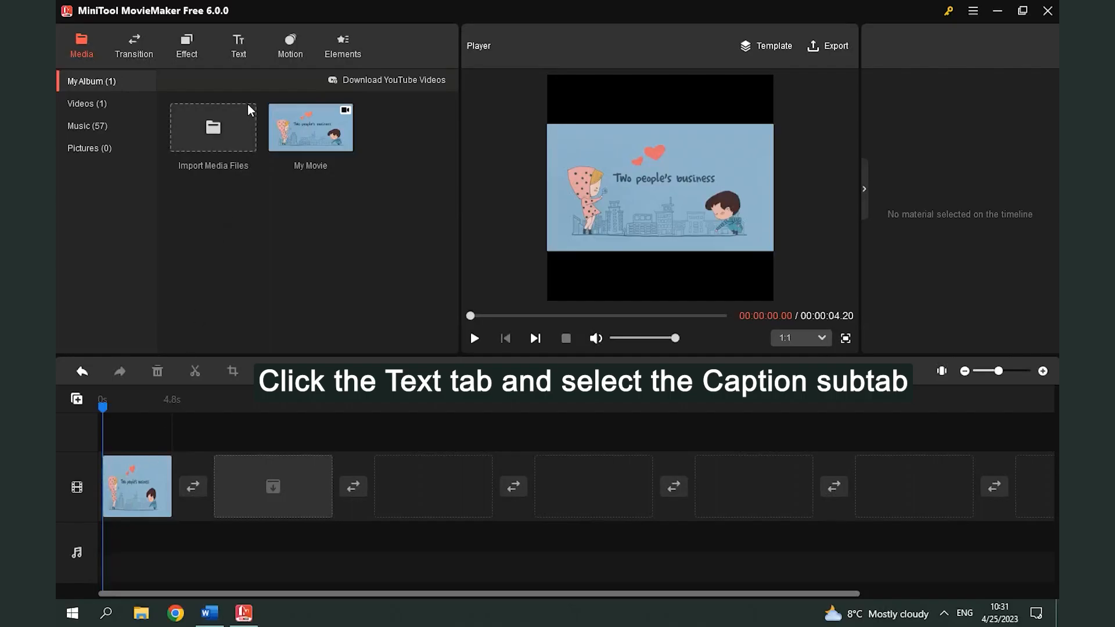
# Step: Add the Caption5 text style at the start of the GIF
pyautogui.click(242, 58)
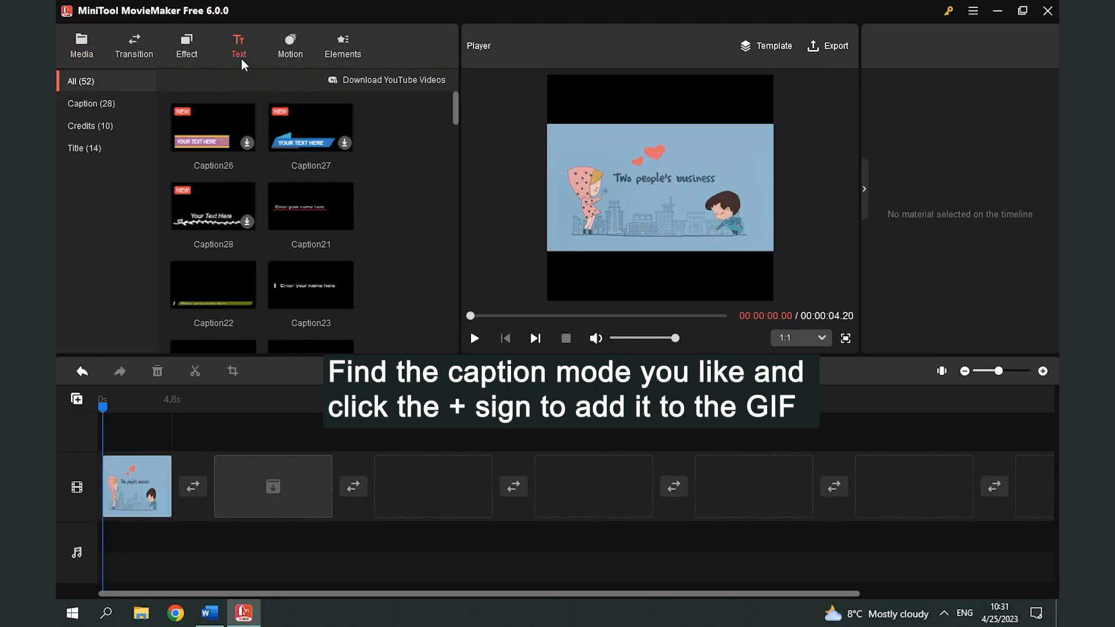
pyautogui.click(119, 103)
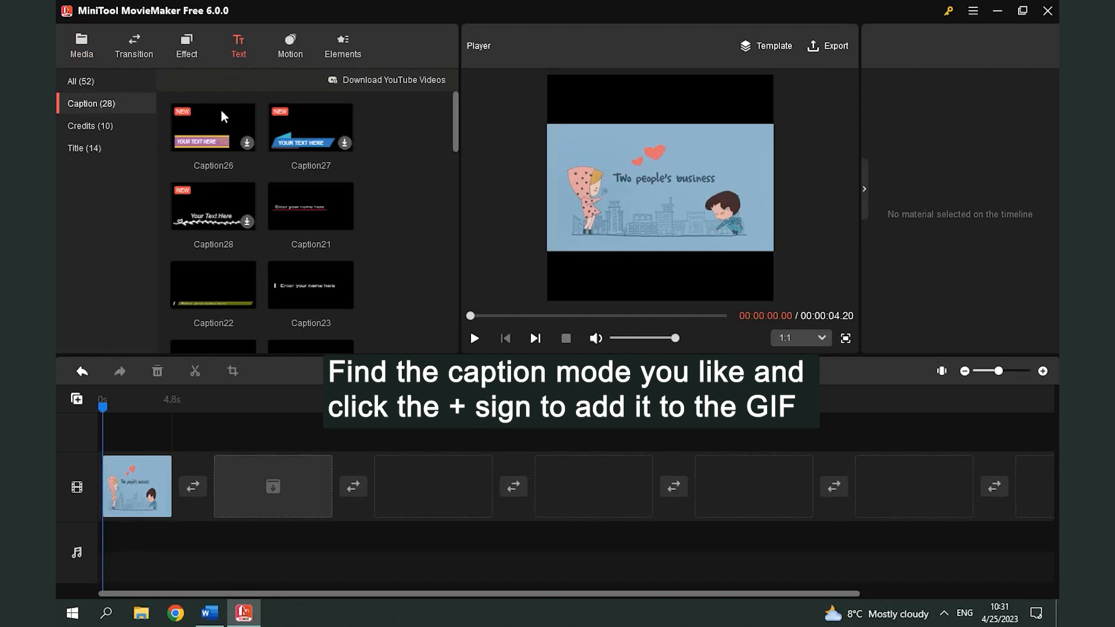
pyautogui.scroll(-5, 263, 128)
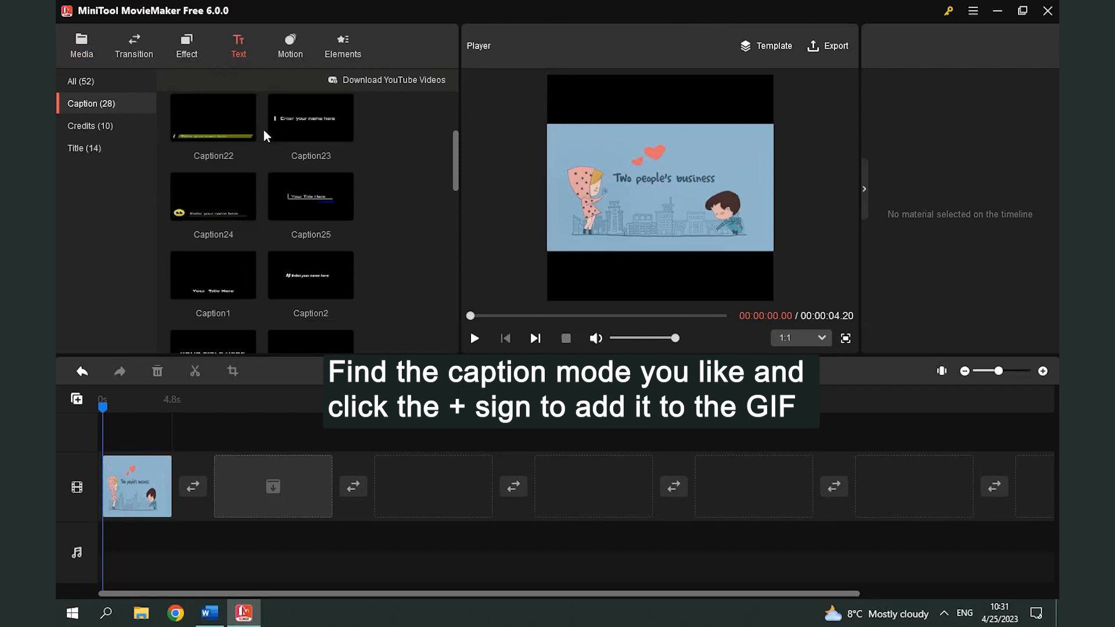
pyautogui.scroll(-2, 263, 128)
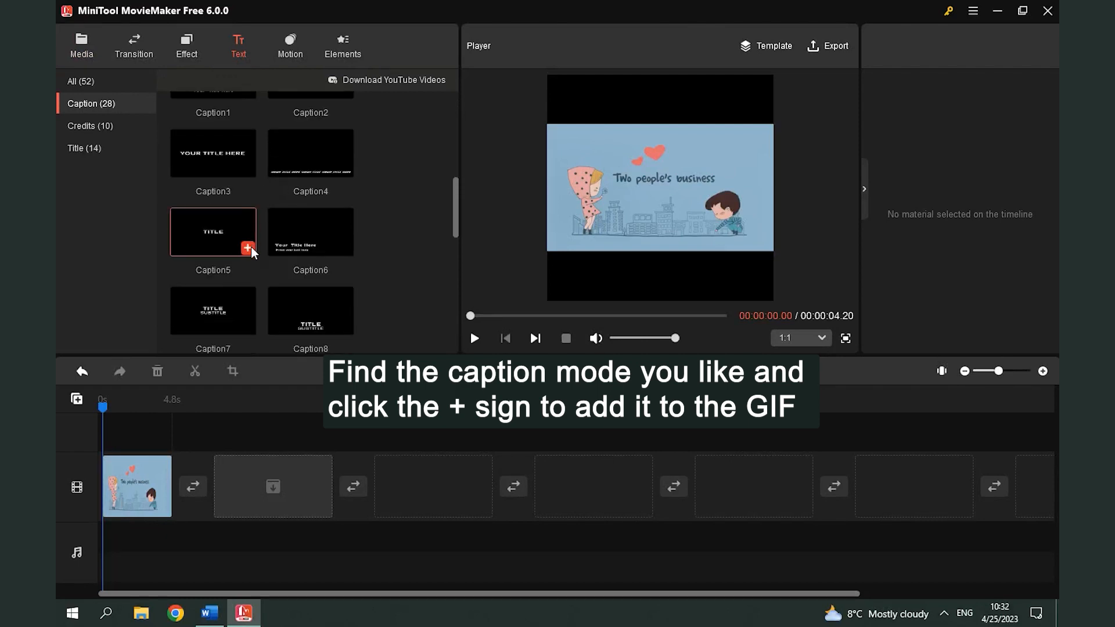
pyautogui.click(248, 248)
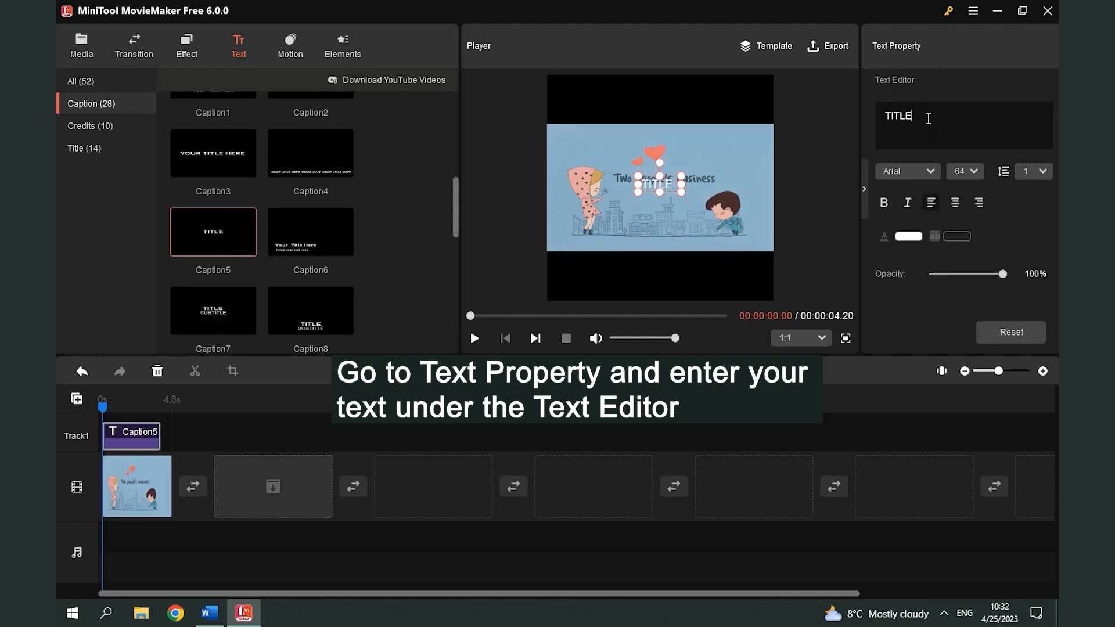
# Step: Replace the caption's placeholder text with LOVE
pyautogui.press('BackSpace')
pyautogui.press('BackSpace')
pyautogui.press('BackSpace')
pyautogui.press('BackSpace')
pyautogui.press('BackSpace')
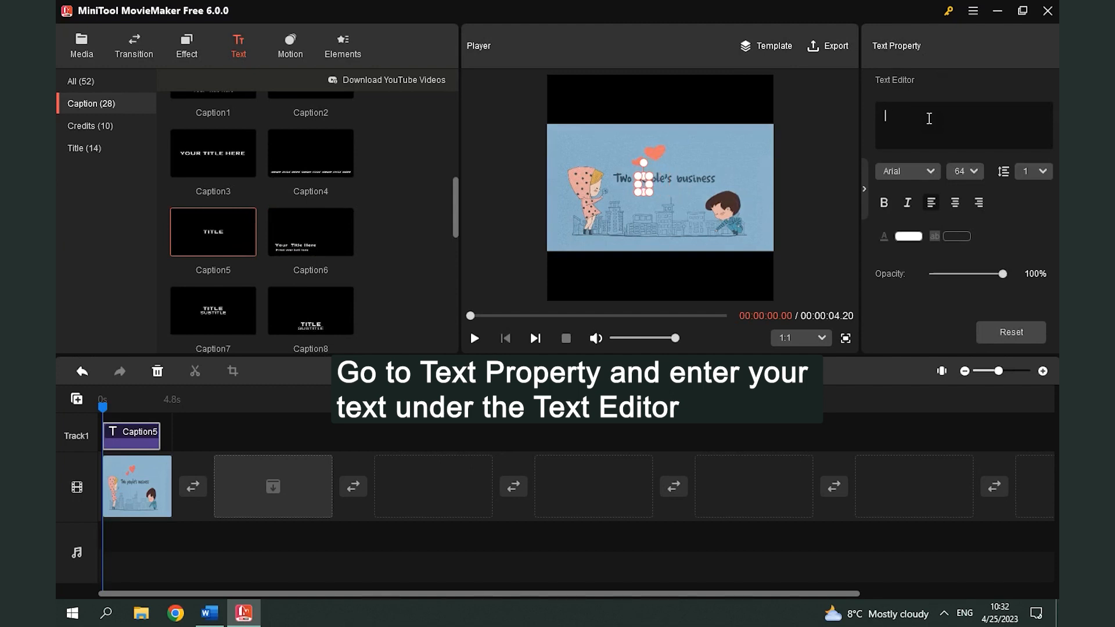
pyautogui.write('LOVE')
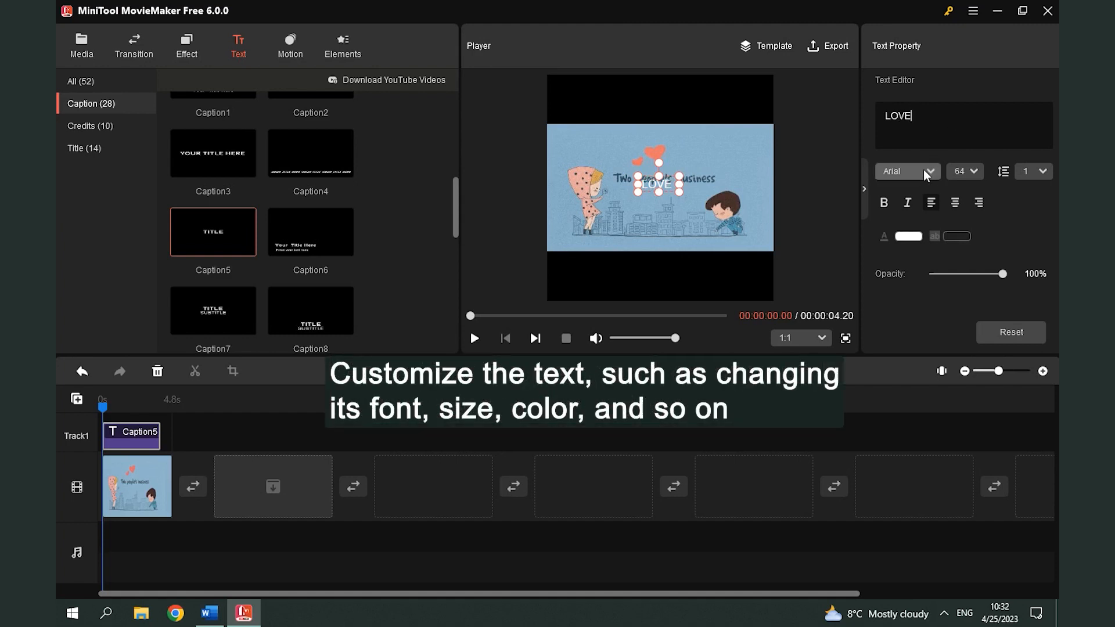
# Step: Set the LOVE caption's font to Blackoak Std and its size to 62
pyautogui.click(923, 169)
pyautogui.scroll(-2, 932, 262)
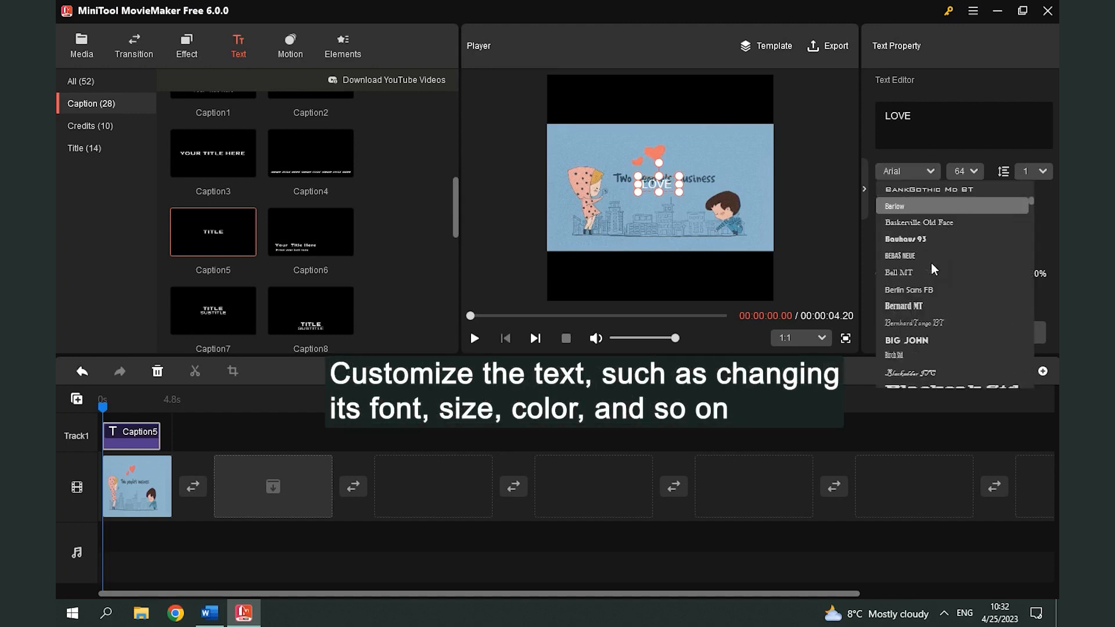
pyautogui.scroll(-3, 931, 263)
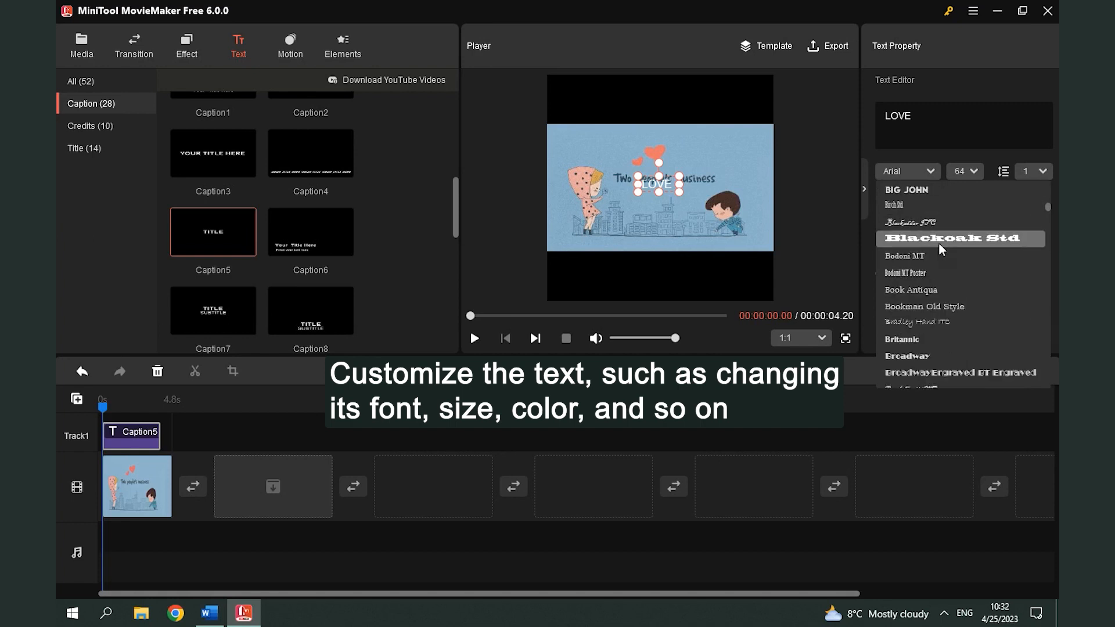
pyautogui.click(939, 242)
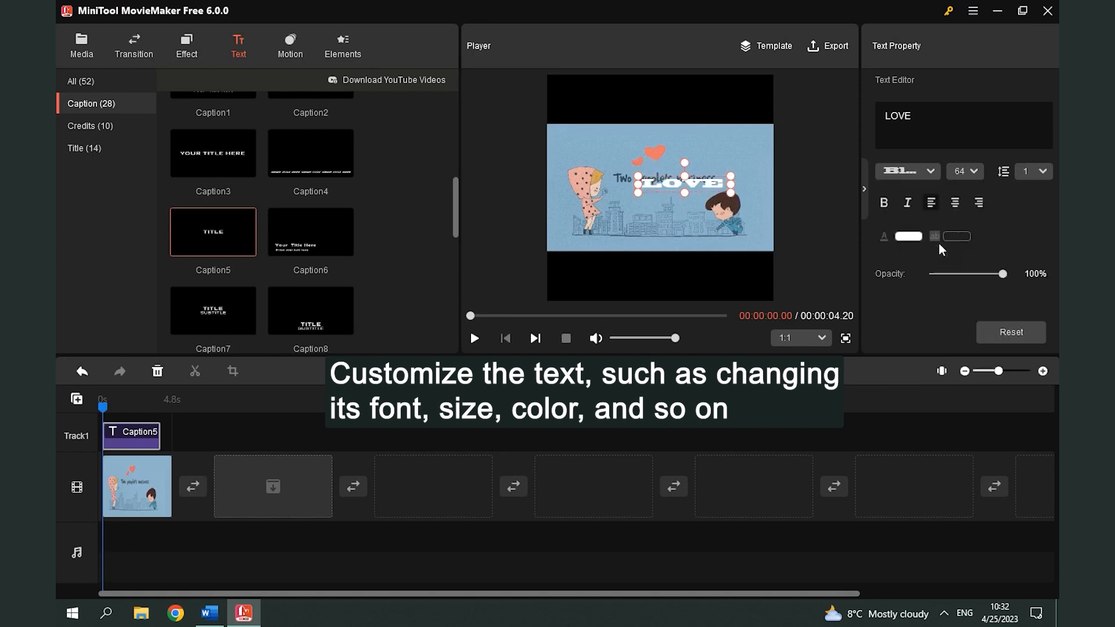
pyautogui.click(974, 171)
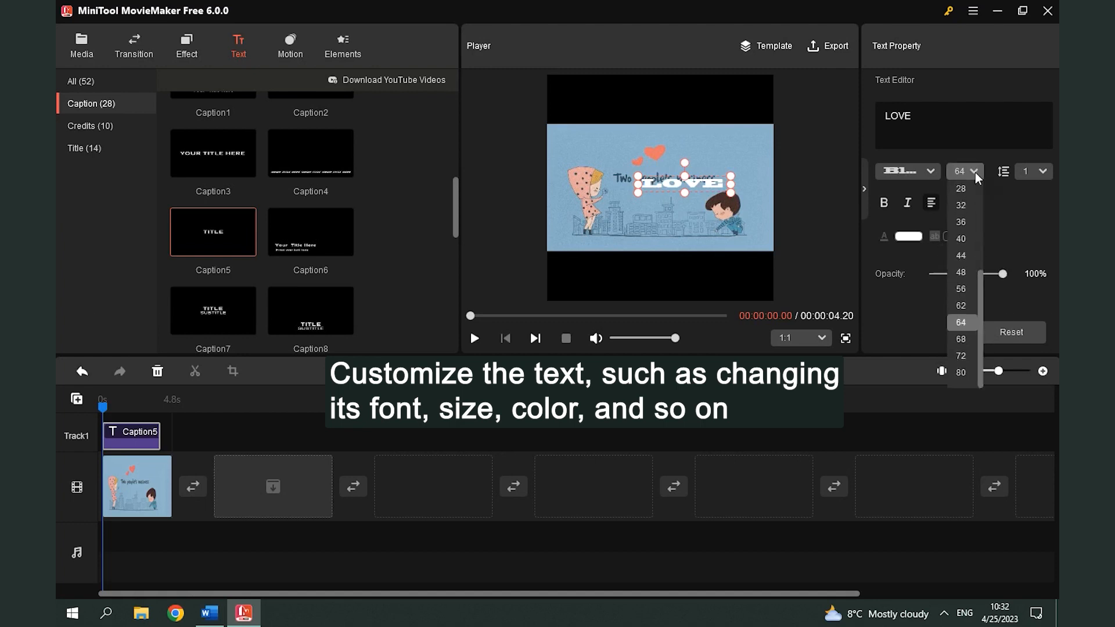
pyautogui.click(973, 308)
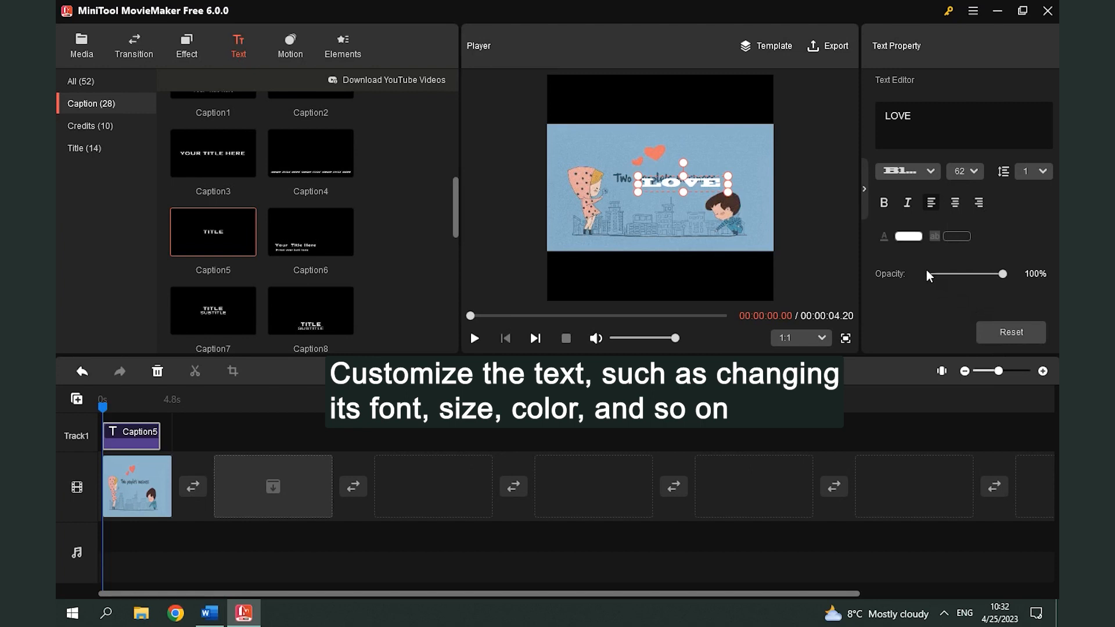
# Step: Colour the LOVE caption pink and move it to the bottom centre of the GIF image
pyautogui.click(910, 237)
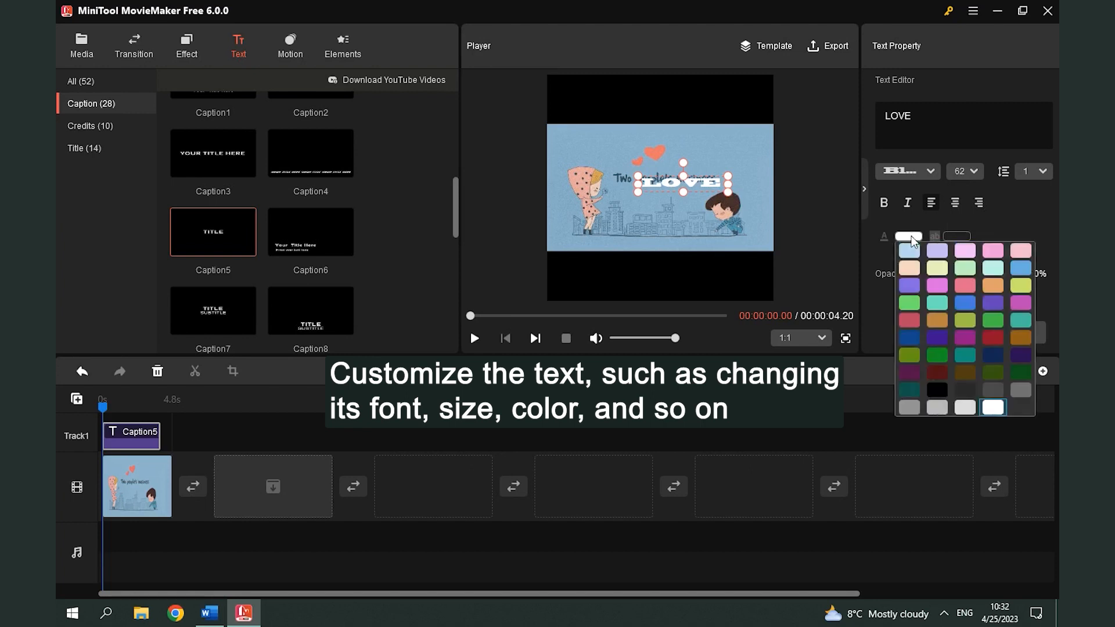
pyautogui.click(966, 286)
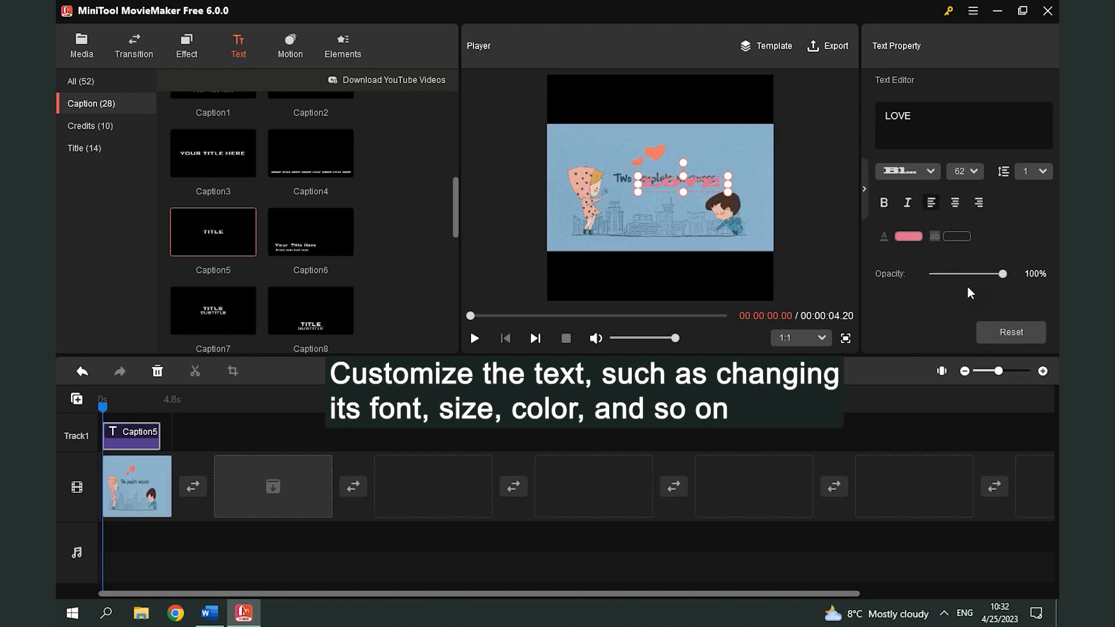
pyautogui.moveTo(689, 183); pyautogui.dragTo(666, 235)
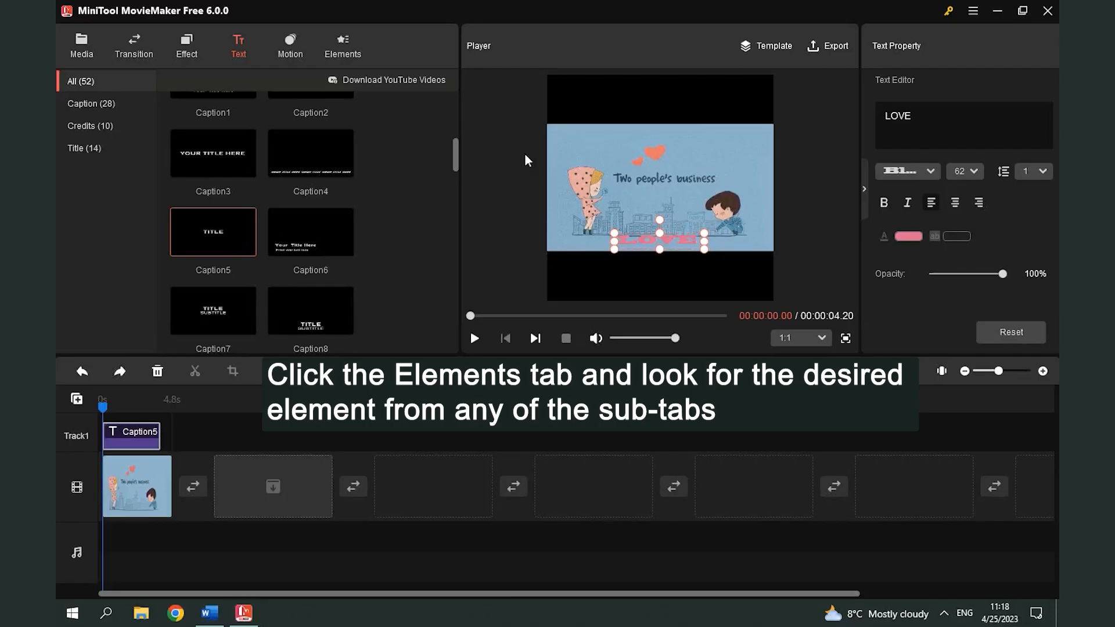
# Step: Add the Love 7 winged-envelope element from the Love & Wedding category to the GIF
pyautogui.click(343, 55)
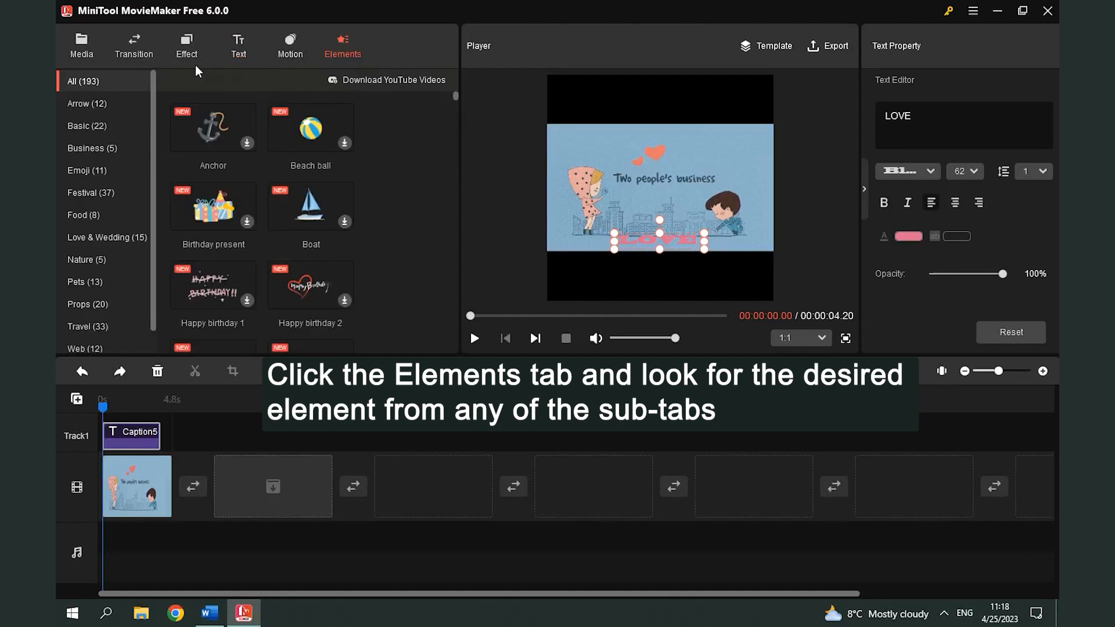
pyautogui.scroll(-1, 131, 79)
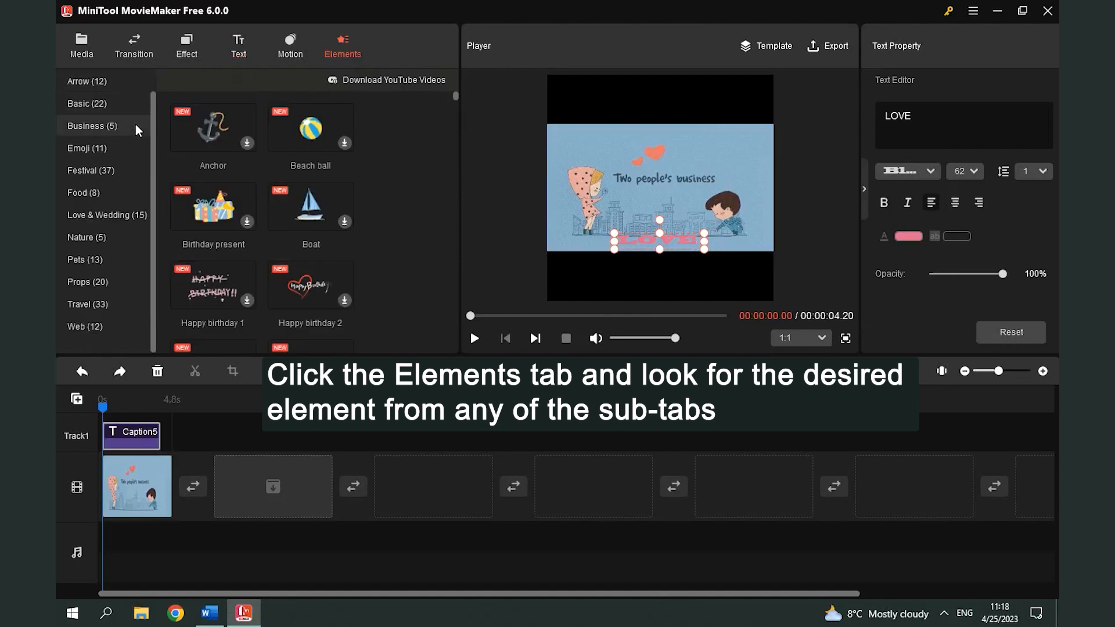
pyautogui.click(139, 215)
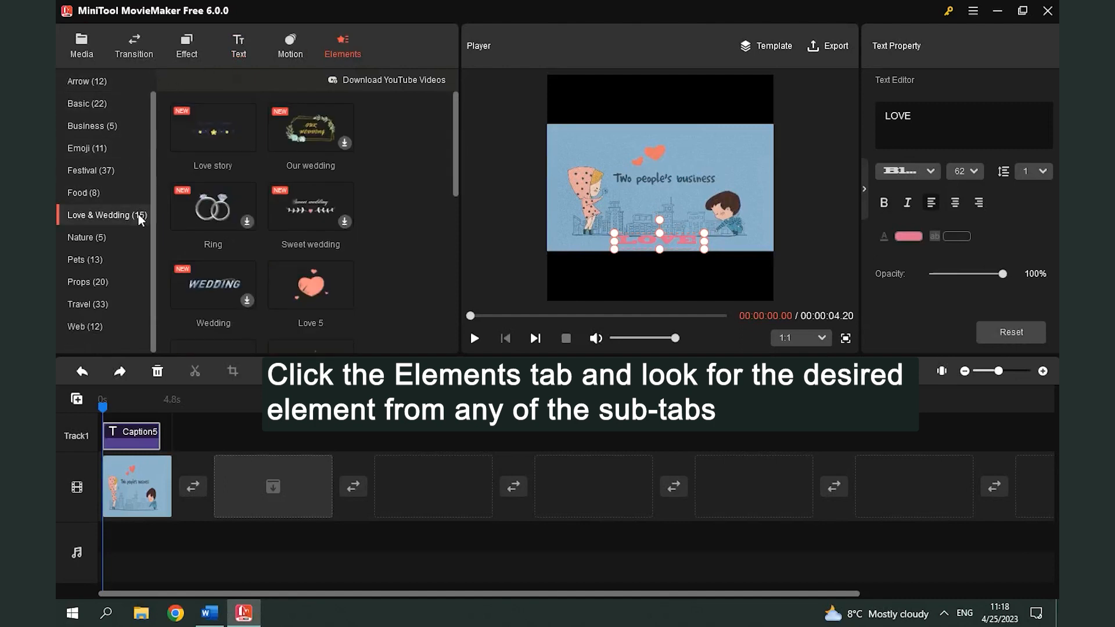
pyautogui.scroll(-2, 367, 219)
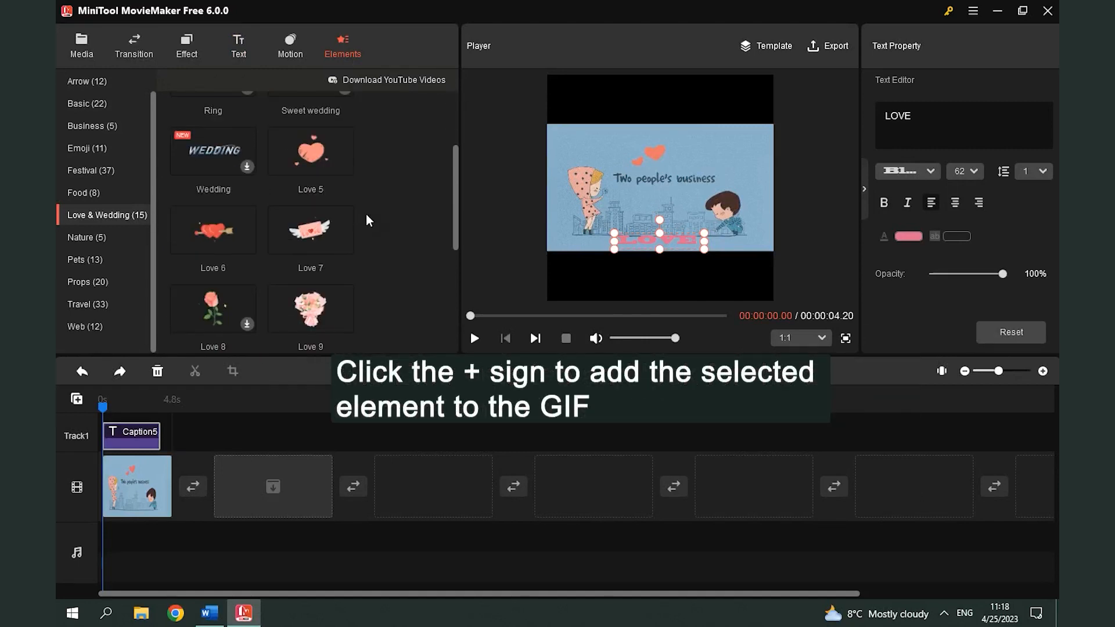
pyautogui.click(346, 246)
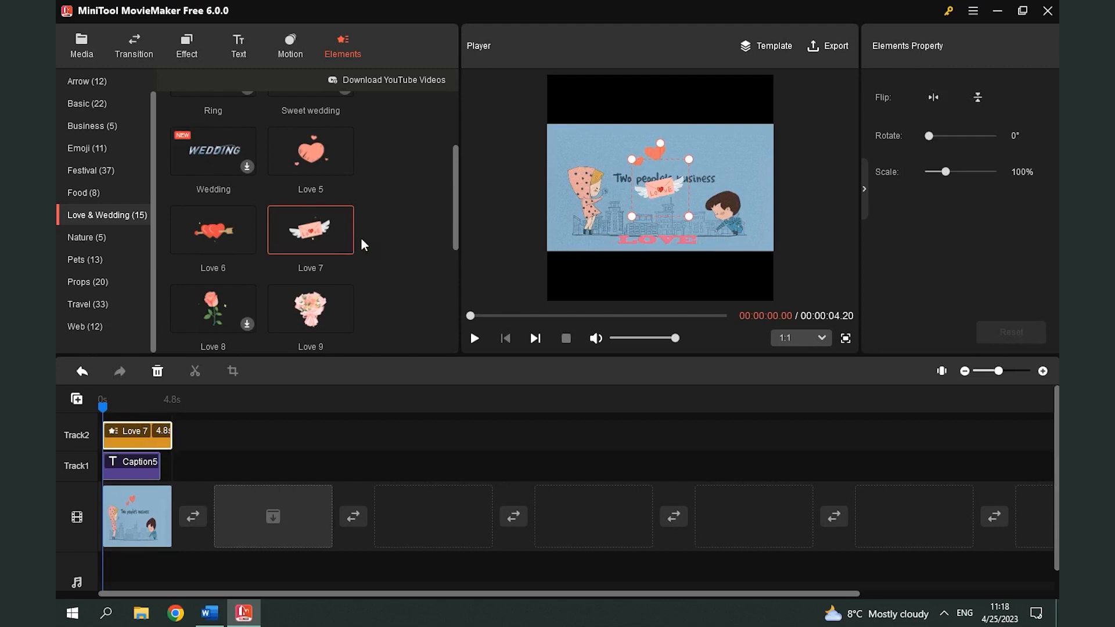
# Step: Try flipping the Love 7 element horizontally, and reset its properties
pyautogui.click(939, 100)
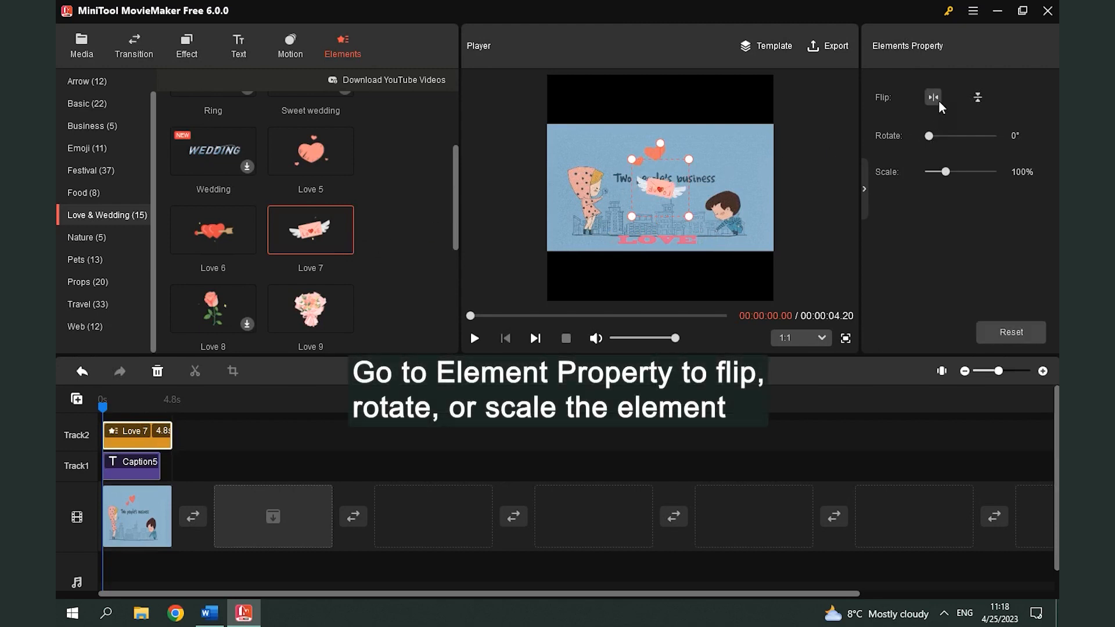
pyautogui.click(1014, 332)
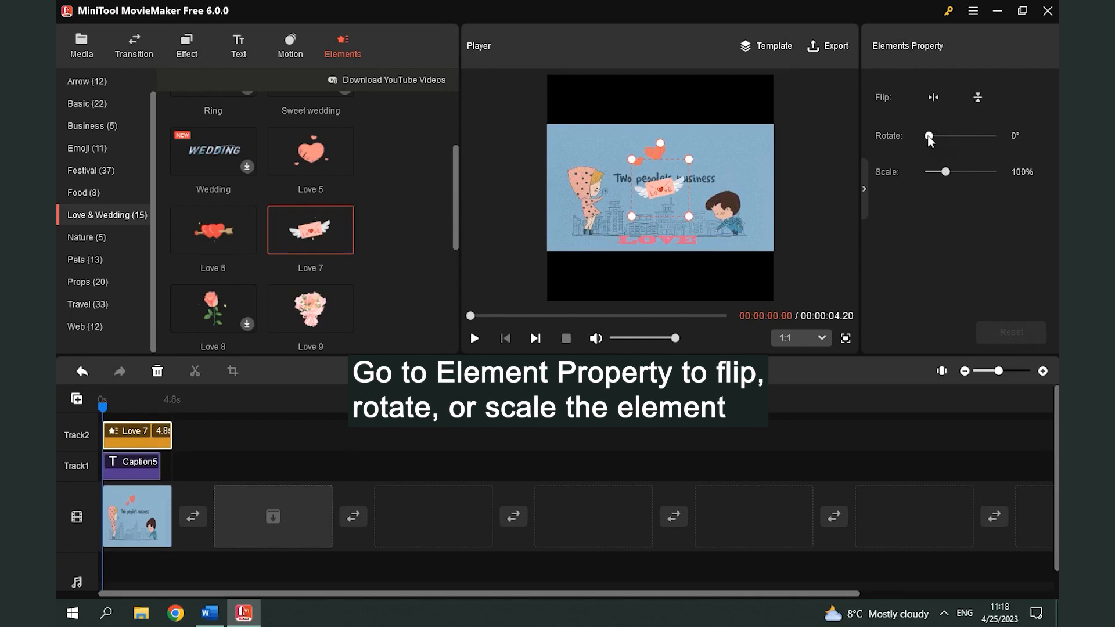
# Step: Rotate the Love 7 element 20° and scale it to 60%, placing it just beside the girl
pyautogui.moveTo(928, 137); pyautogui.dragTo(932, 138)
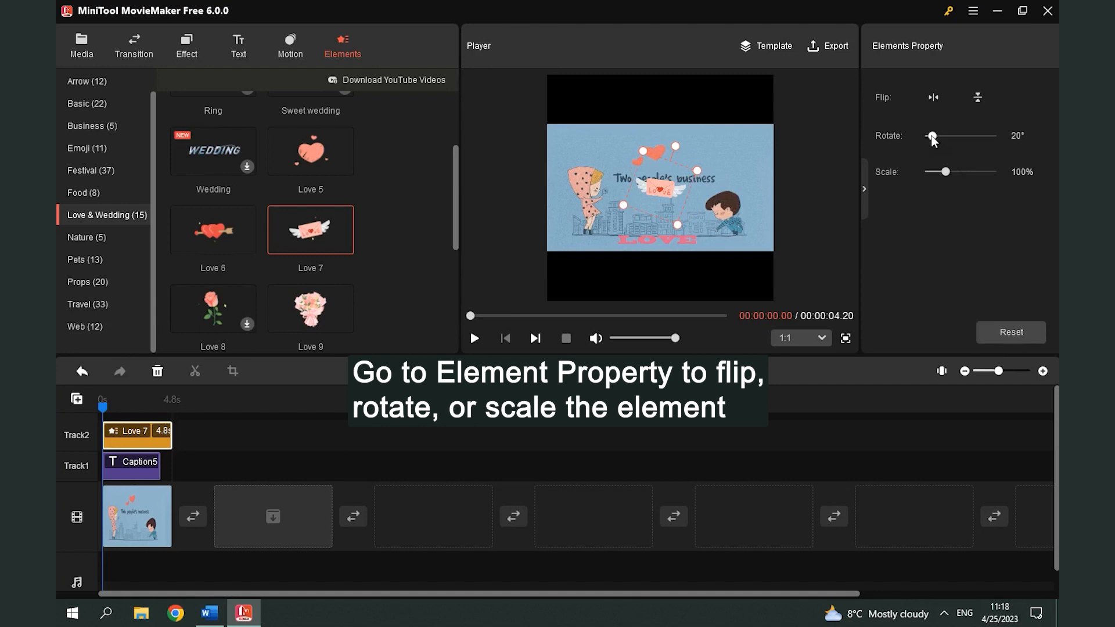
pyautogui.moveTo(946, 169); pyautogui.dragTo(940, 173)
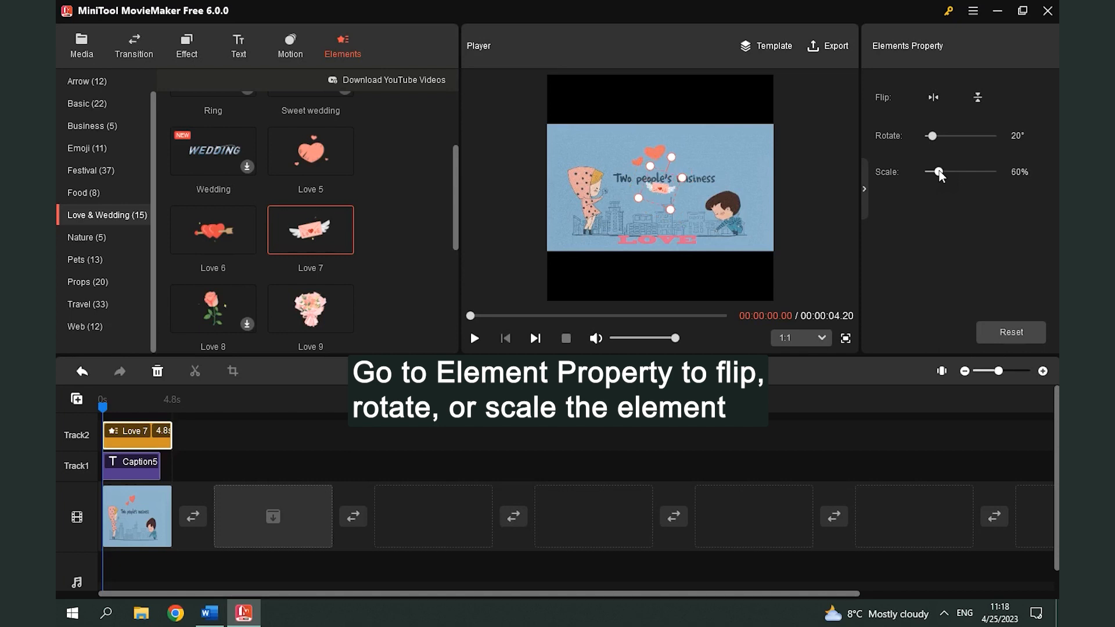
pyautogui.moveTo(663, 176); pyautogui.dragTo(624, 204)
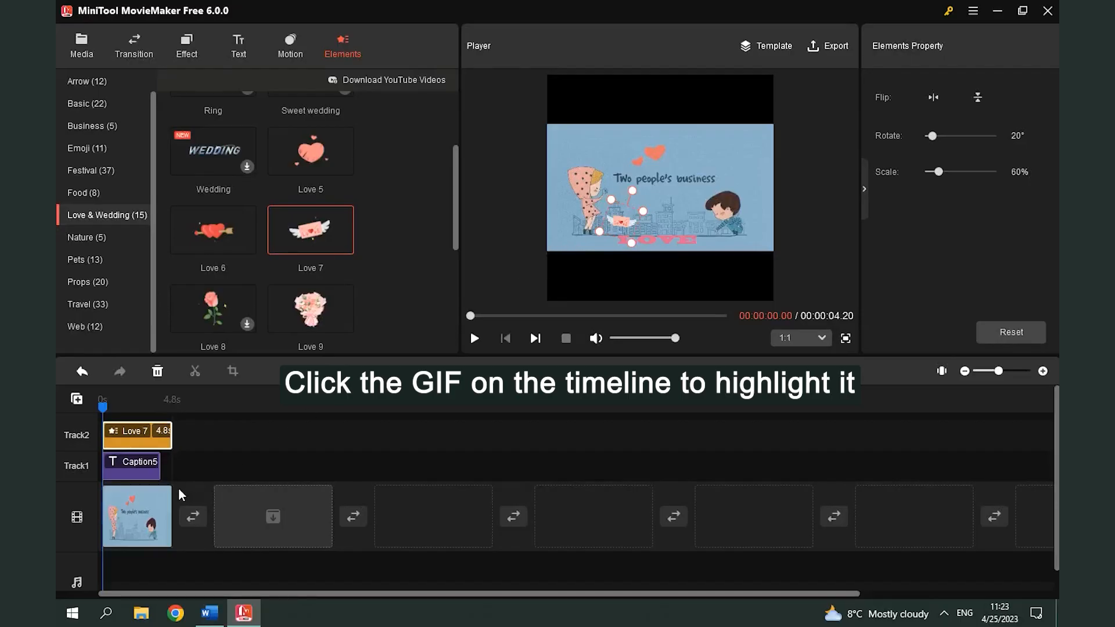
# Step: Try a 36° rotation on the GIF clip in the video track, reset it, and flip the clip horizontally
pyautogui.click(130, 521)
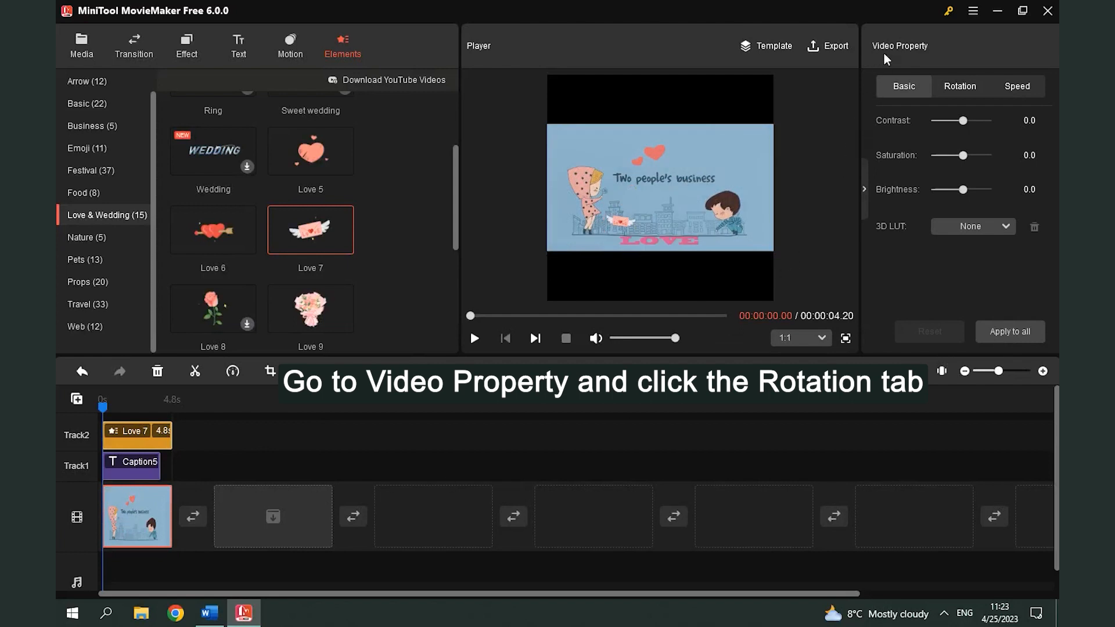
pyautogui.click(952, 92)
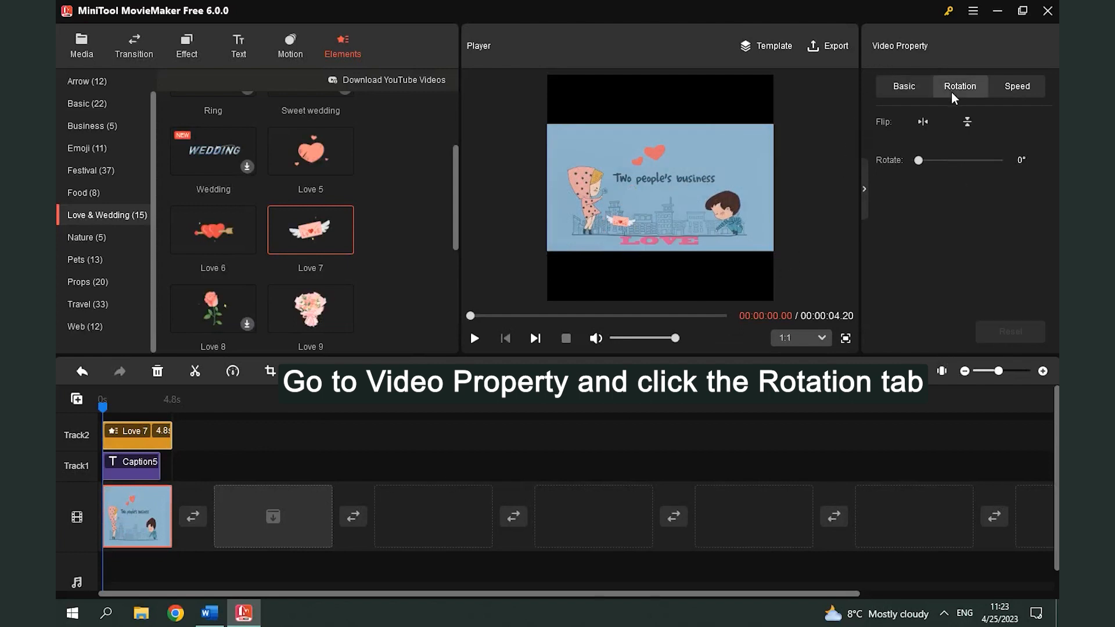
pyautogui.click(925, 122)
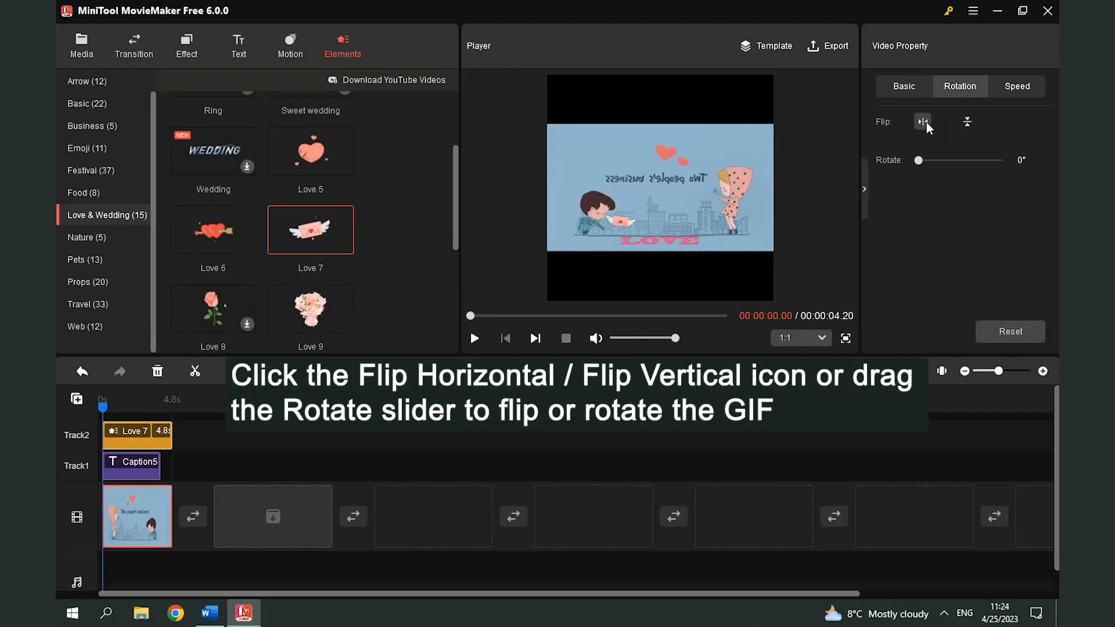
pyautogui.click(989, 328)
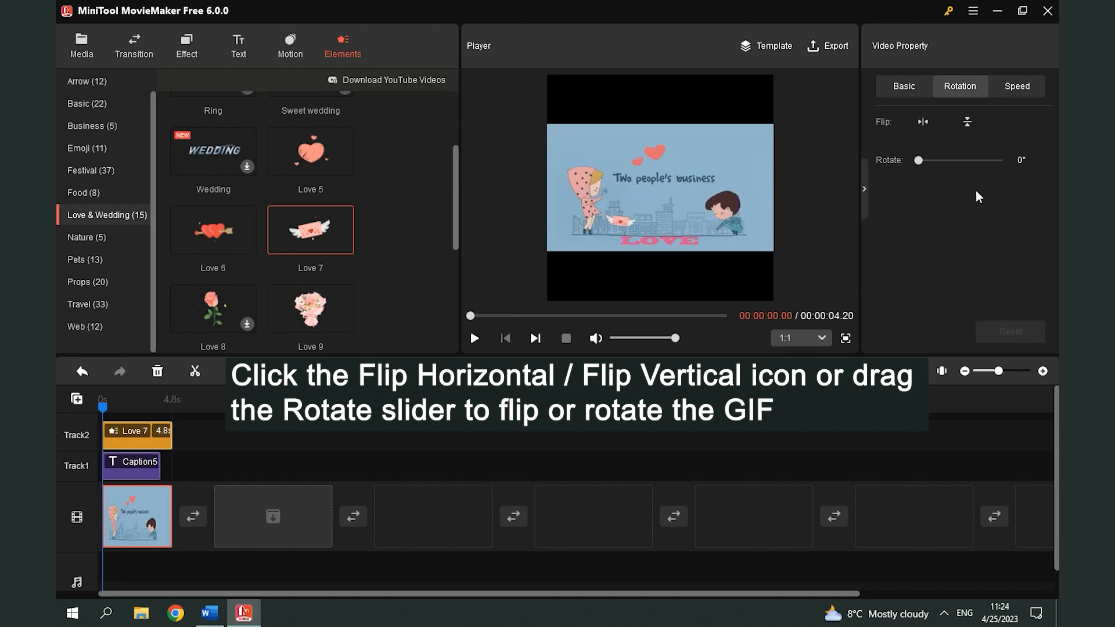
pyautogui.moveTo(921, 161); pyautogui.dragTo(929, 159)
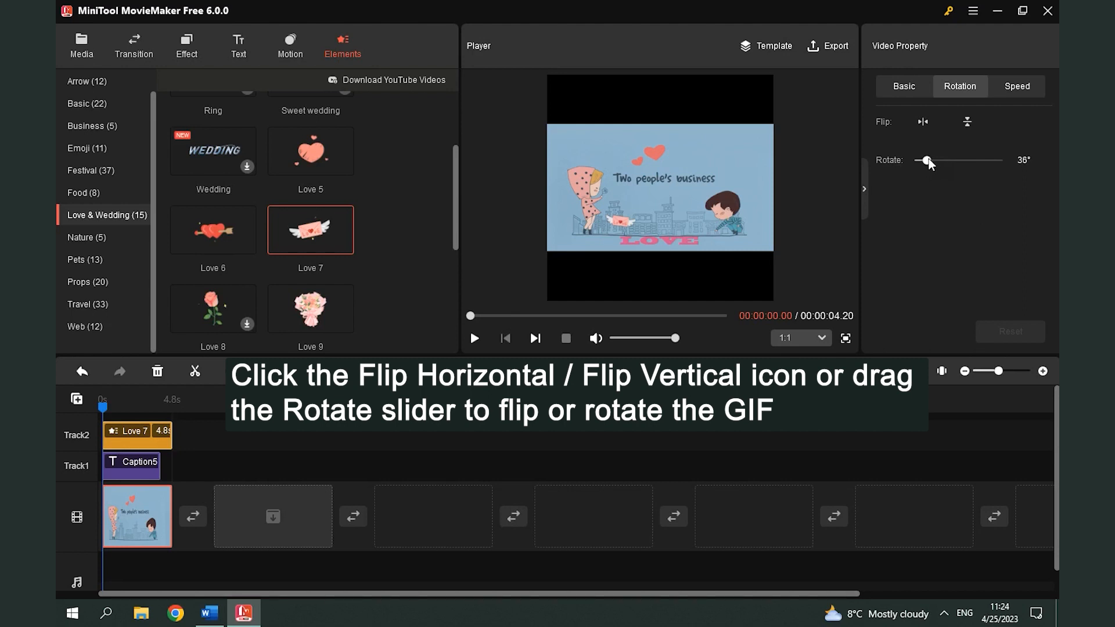
pyautogui.click(1011, 335)
pyautogui.click(929, 125)
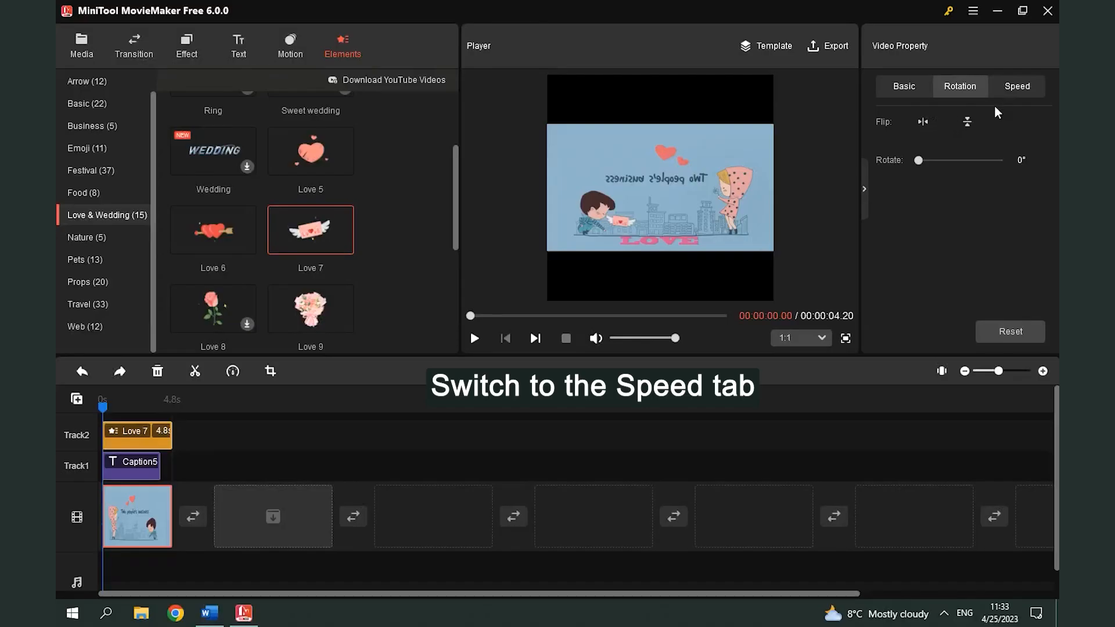
# Step: Set the GIF clip's speed to 2x with reversed playback, and preview the result
pyautogui.click(1009, 89)
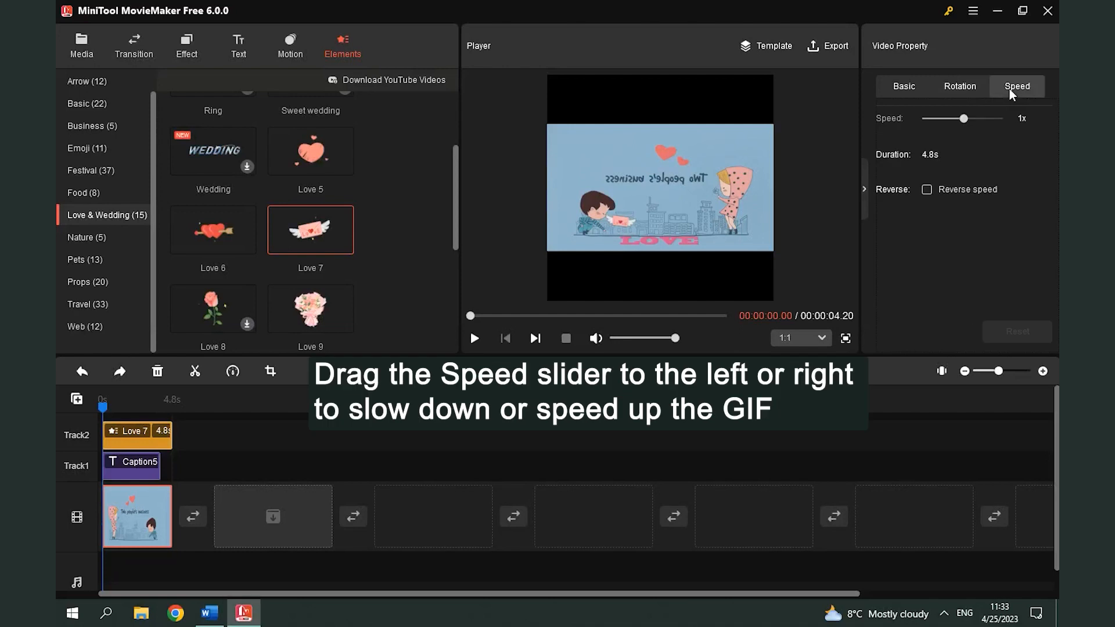
pyautogui.moveTo(965, 118)
pyautogui.mouseDown()
pyautogui.moveTo(950, 120)
pyautogui.moveTo(965, 121)
pyautogui.mouseUp()
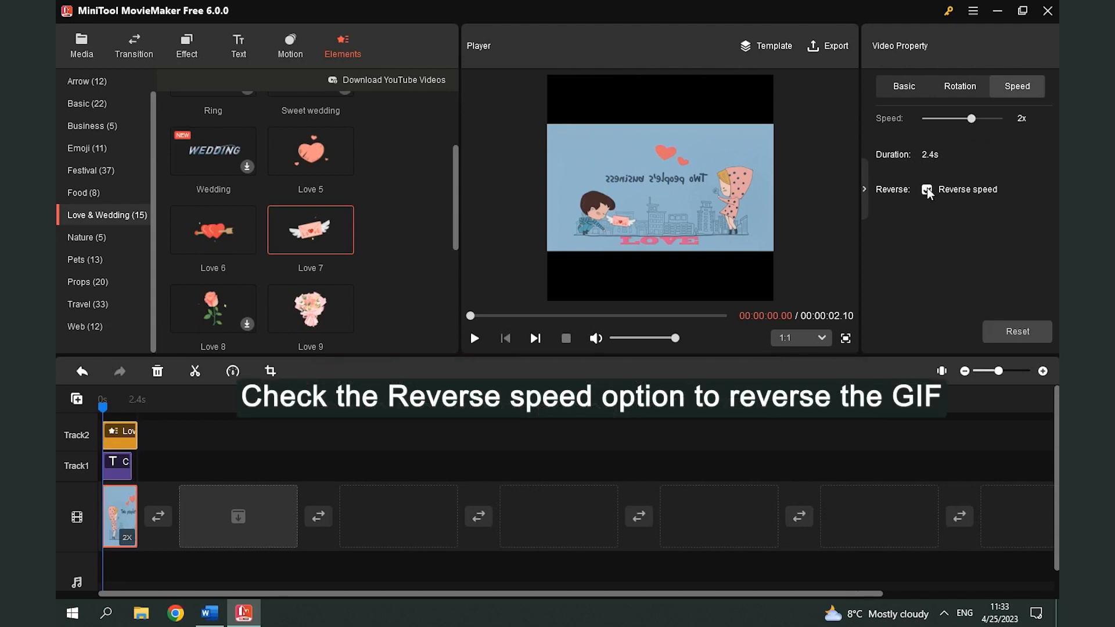
pyautogui.click(474, 338)
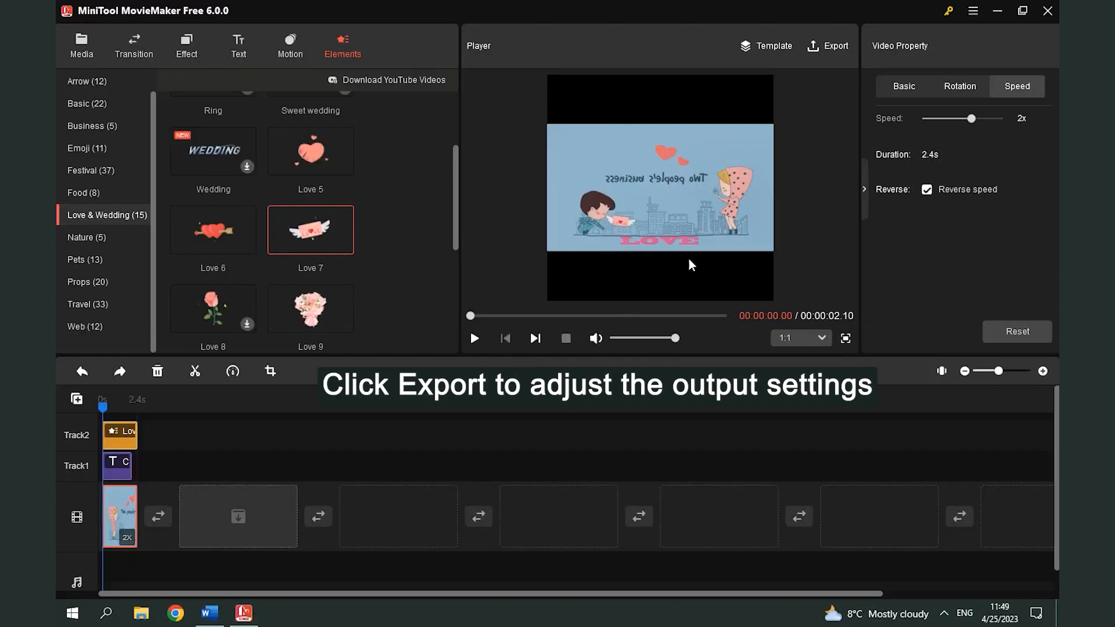
# Step: Open the export settings and start clearing the default output name
pyautogui.click(828, 46)
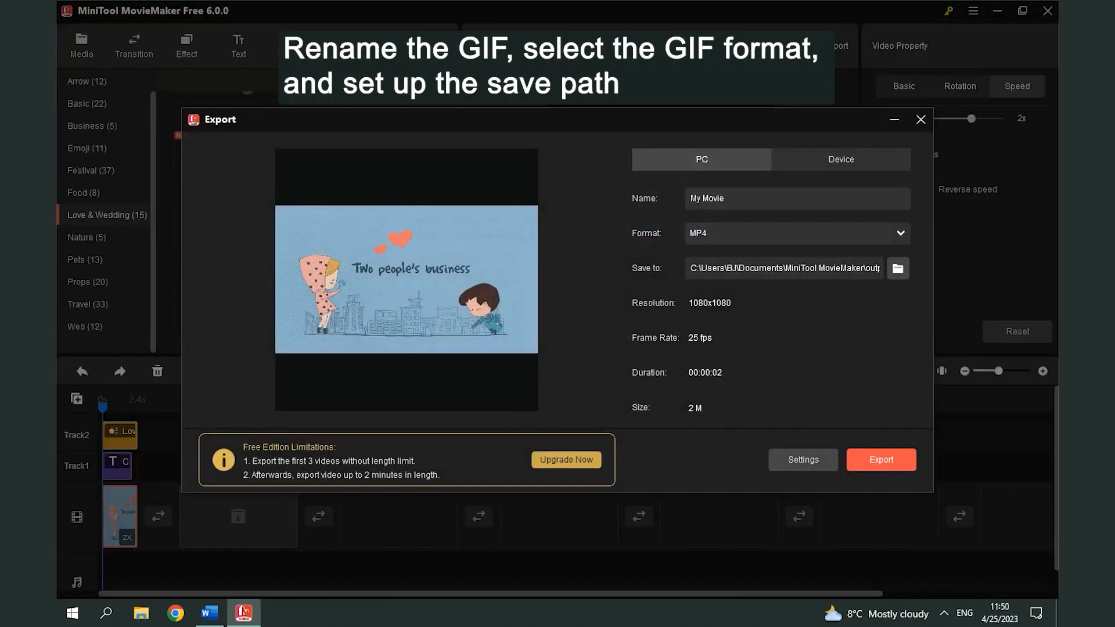
pyautogui.click(749, 195)
pyautogui.press('BackSpace')
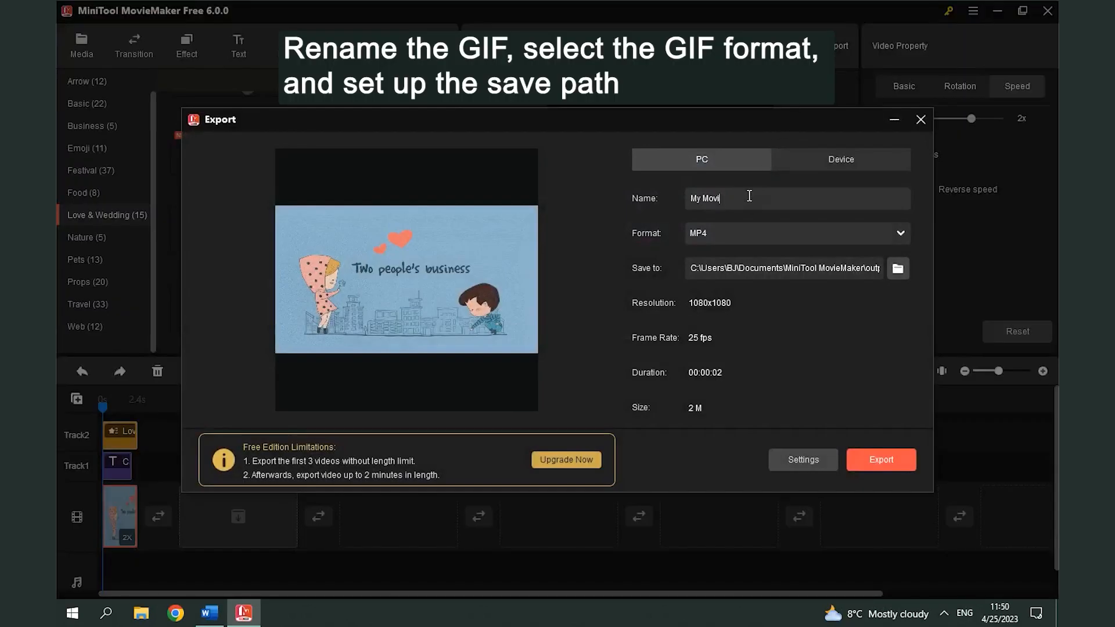